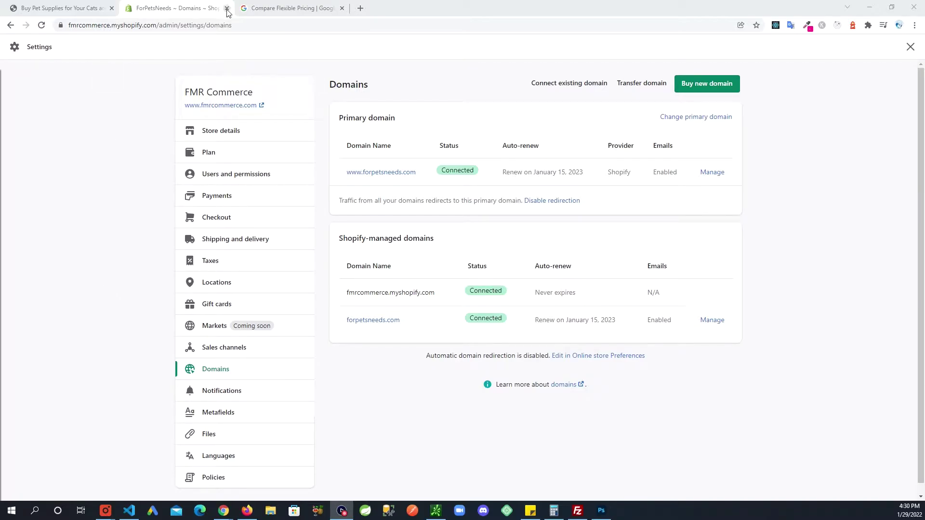
Step: Start the Google Workspace Business Starter signup for forpetsneeds.com from the pricing page
click(283, 8)
scroll(701, 116, down, 1)
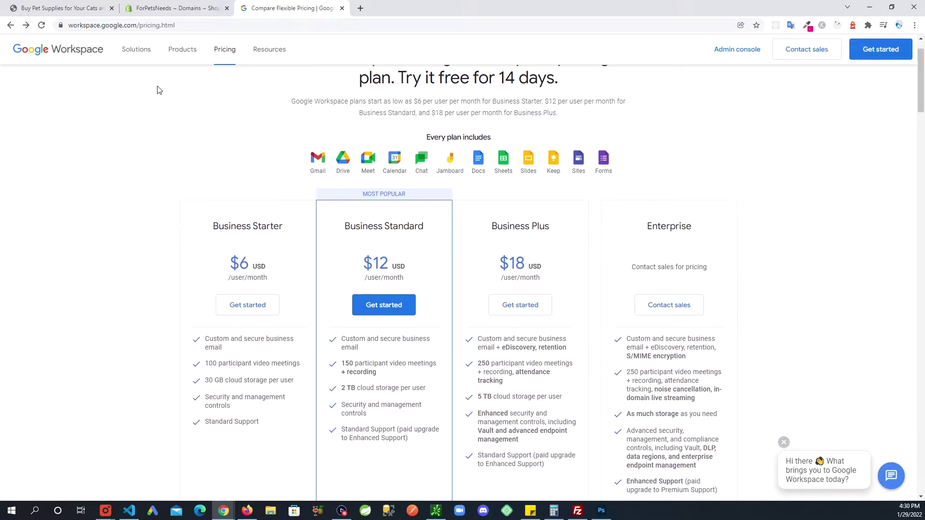
click(151, 24)
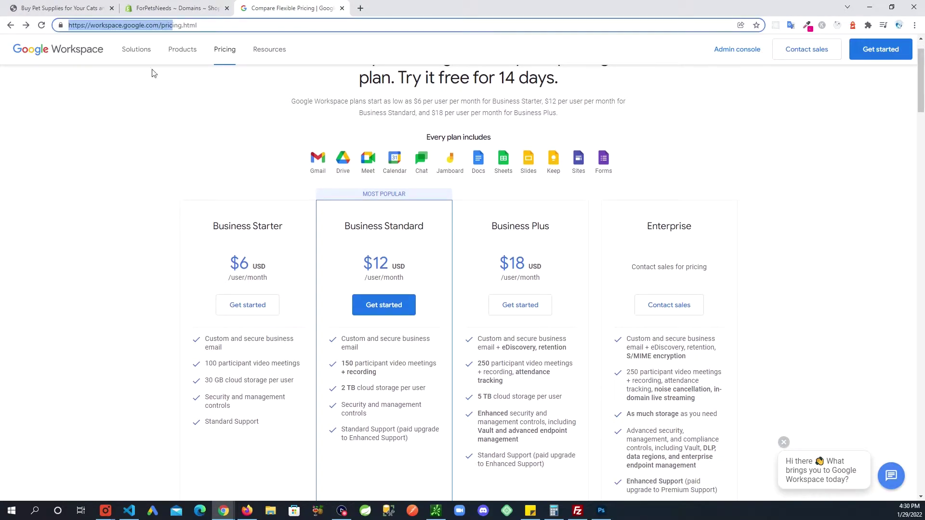
click(123, 215)
scroll(116, 231, up, 1)
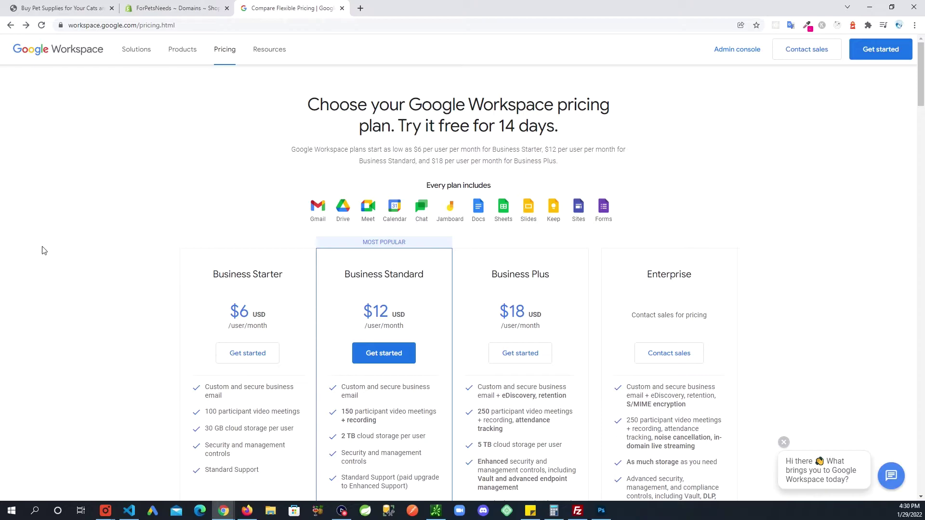
scroll(43, 253, down, 1)
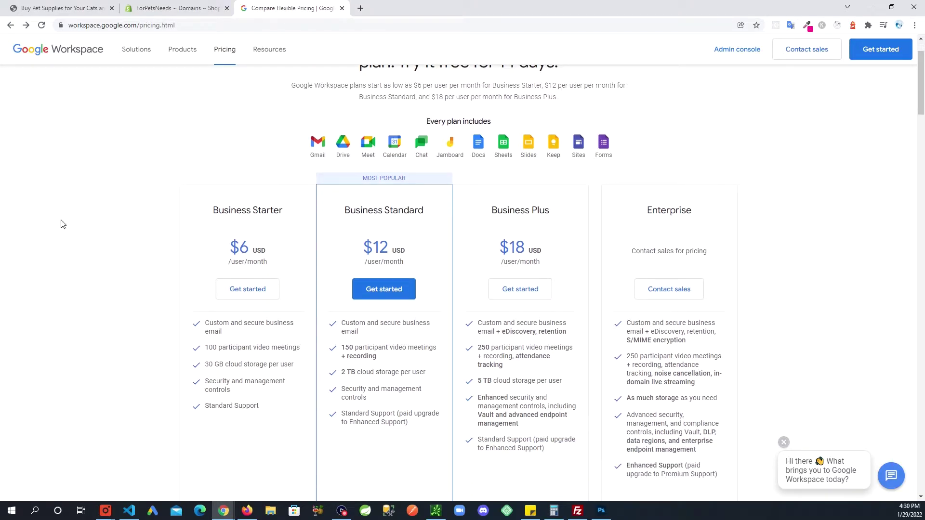
click(243, 294)
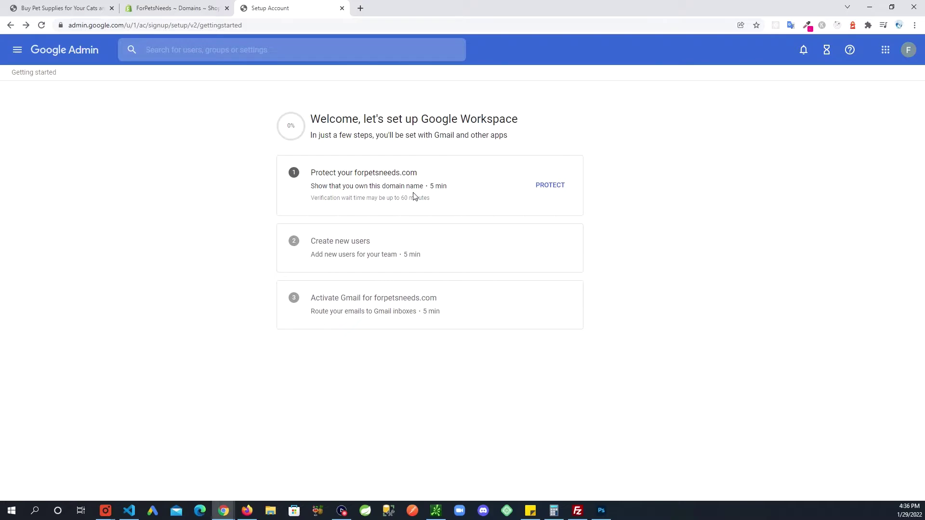
Step: Begin the domain protection flow for forpetsneeds.com and confirm being ready to protect it
click(548, 185)
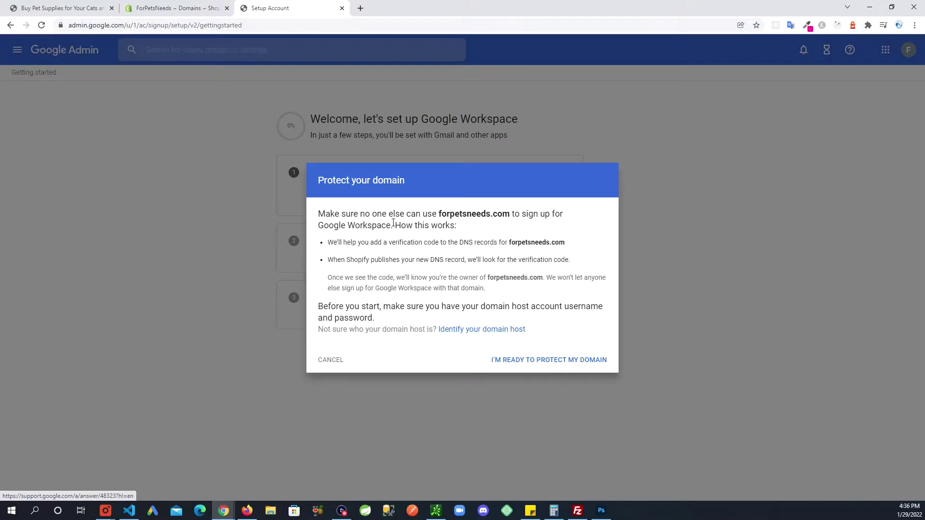
click(543, 359)
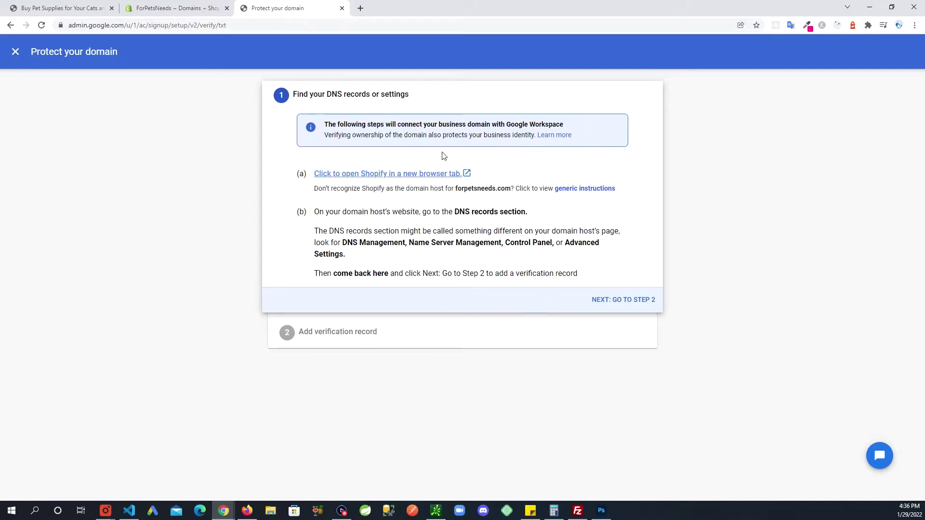
Step: Advance to the TXT record step and copy Google's verification value for forpetsneeds.com
click(631, 304)
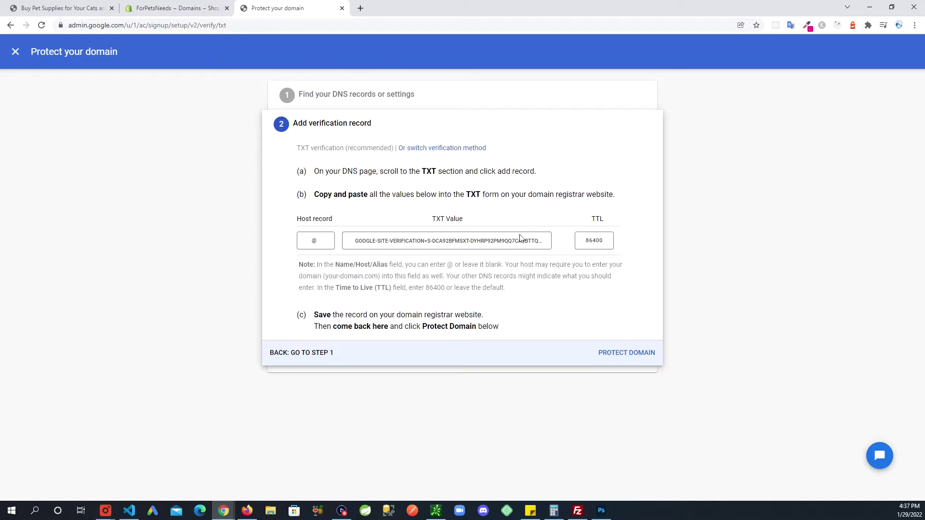
click(482, 238)
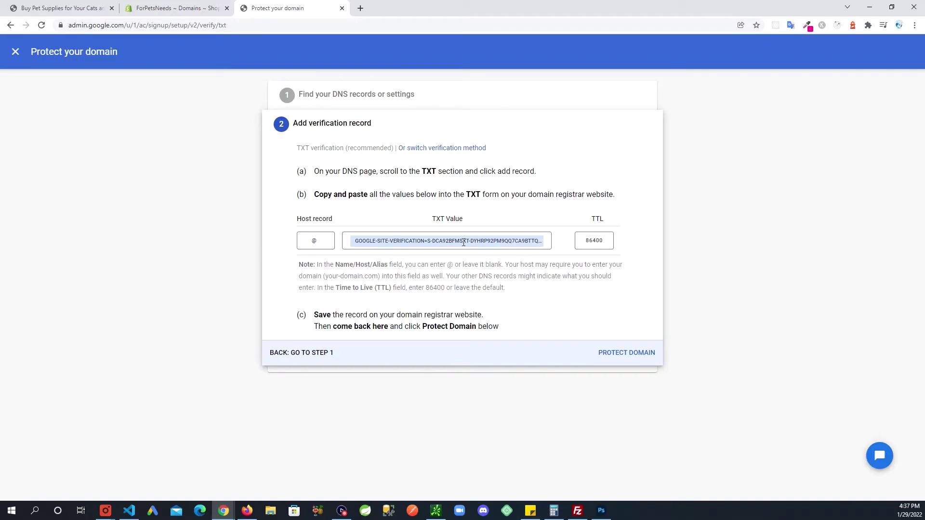
click(433, 240)
Step: Set forpetsneeds.com to G Suite third-party email hosting with the pasted TXT value and save
click(168, 9)
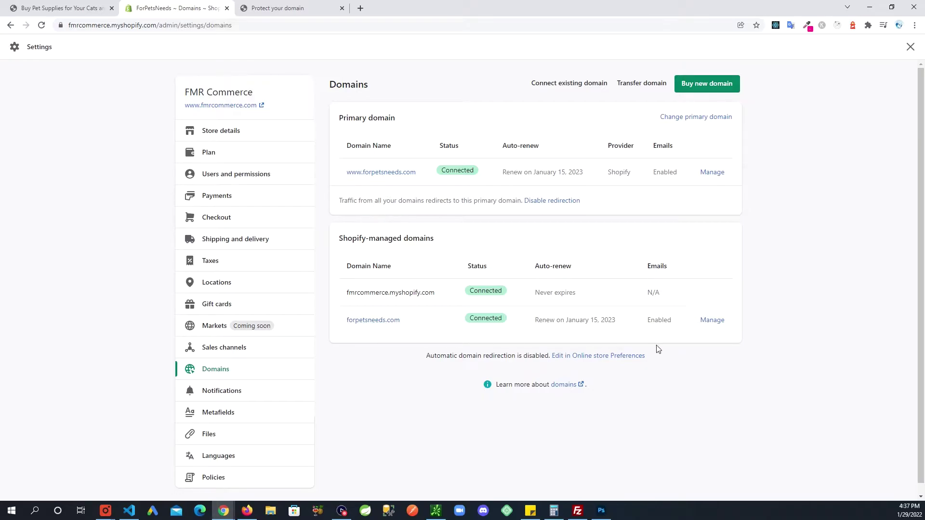
click(711, 321)
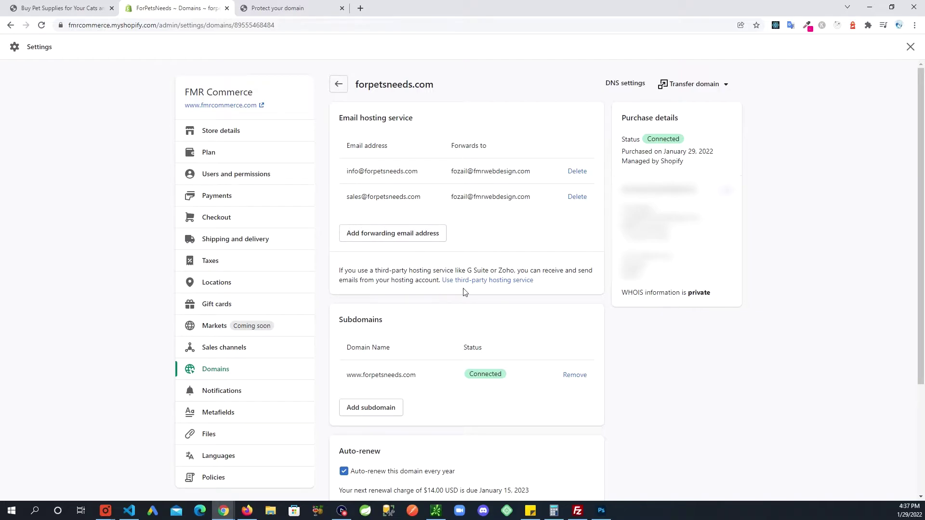
click(492, 284)
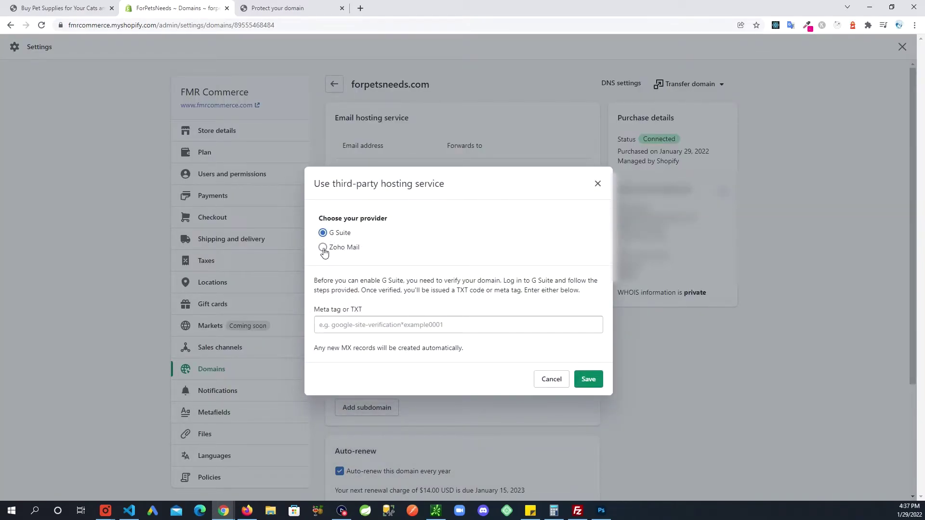
click(375, 324)
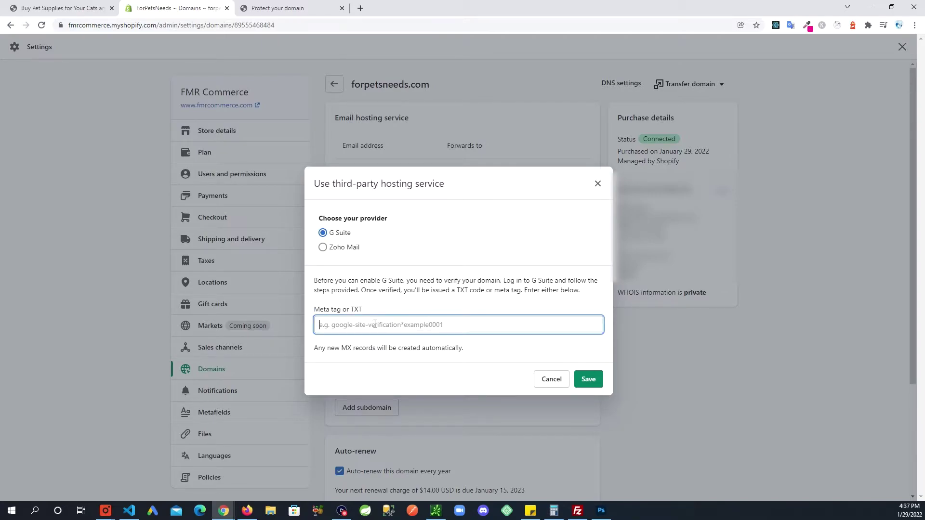
key(ctrl+v)
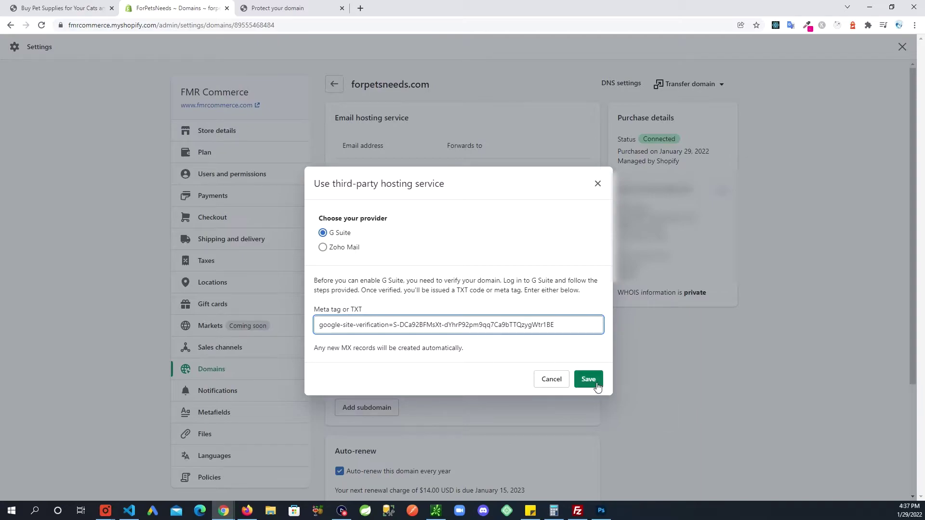
click(596, 383)
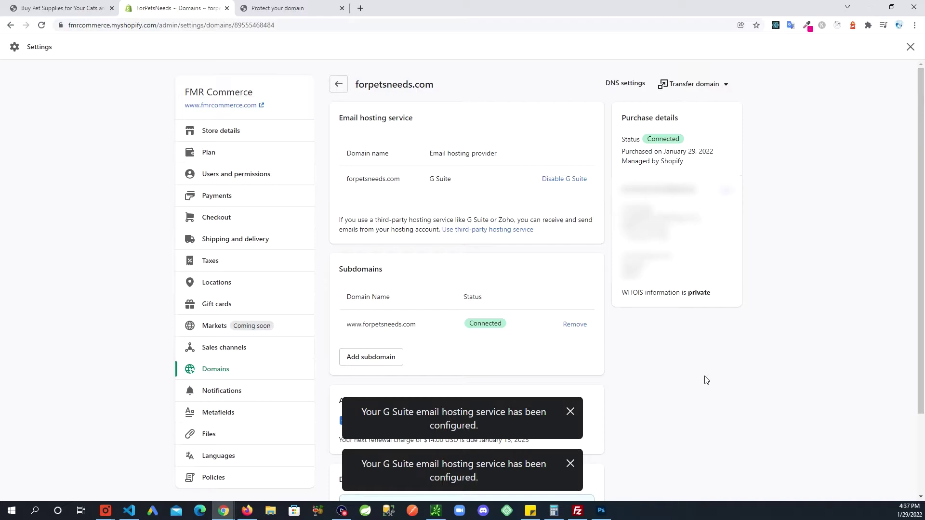
click(294, 8)
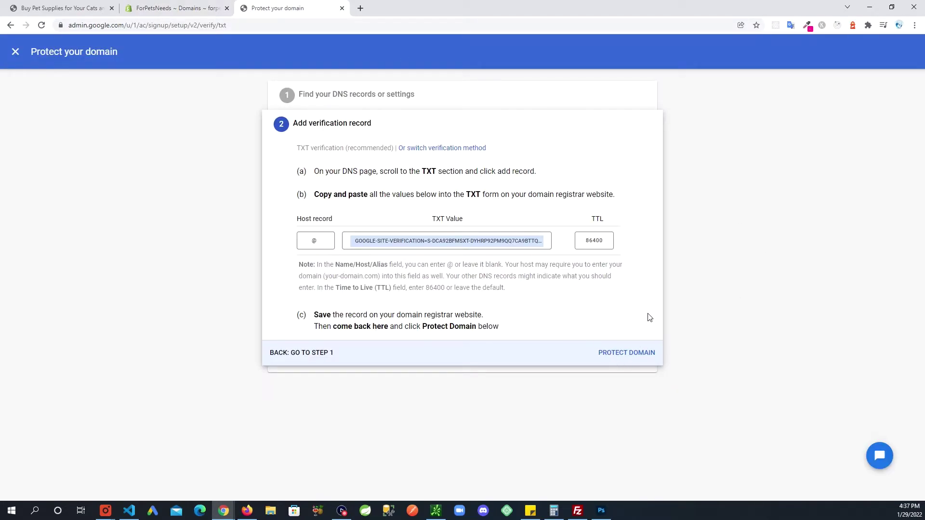
Step: Verify the TXT record to protect forpetsneeds.com, then continue to the Workspace setup overview
click(614, 353)
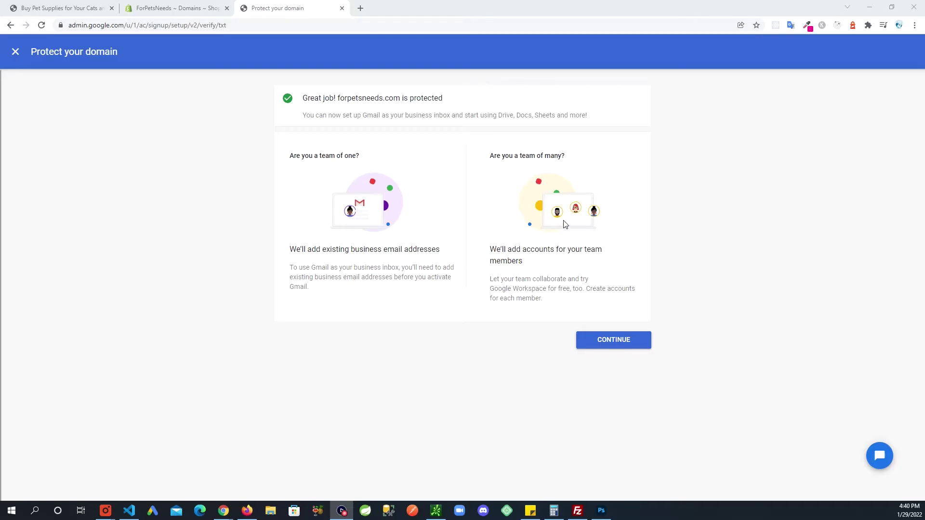
click(613, 340)
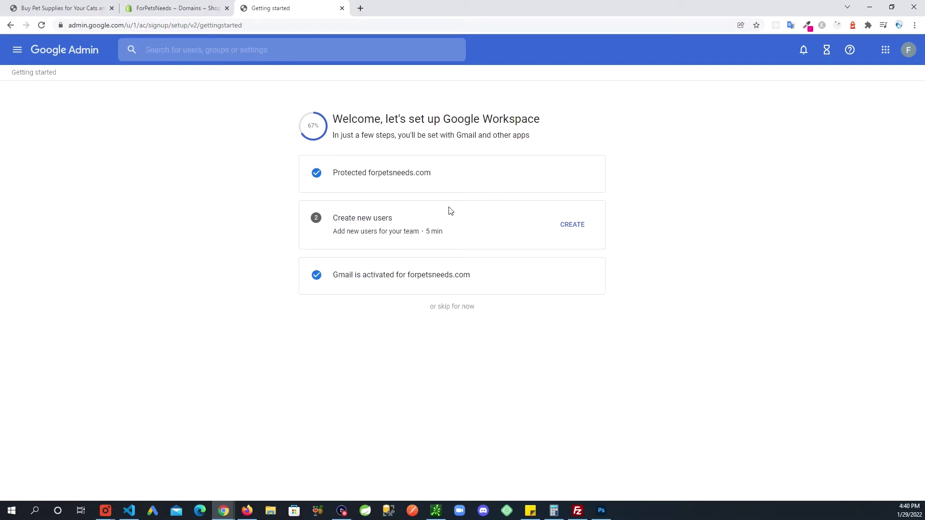
Step: Begin creating new users and move past the Overview to the add-users step
click(567, 228)
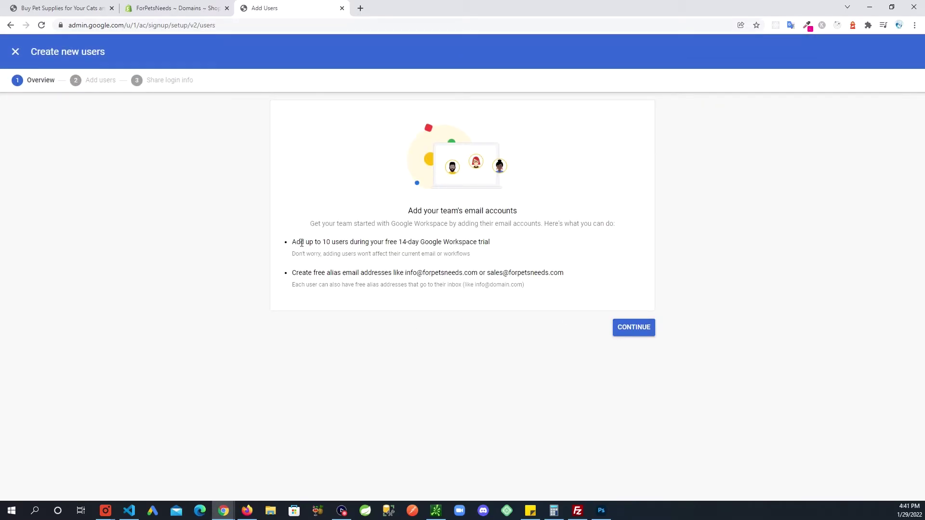
drag(295, 241, 571, 239)
click(571, 240)
click(630, 332)
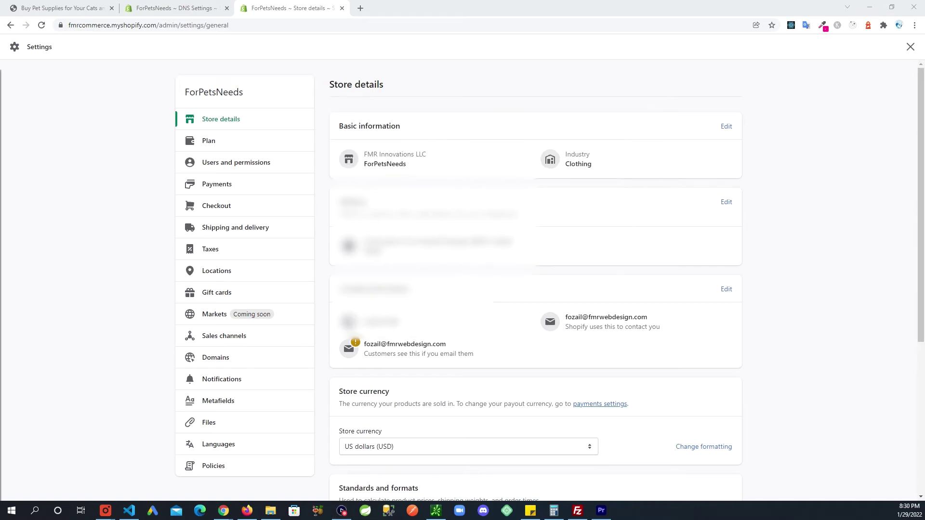
Step: In Contact information, replace the sender email with the forpetsneeds.com admin address and save
click(726, 290)
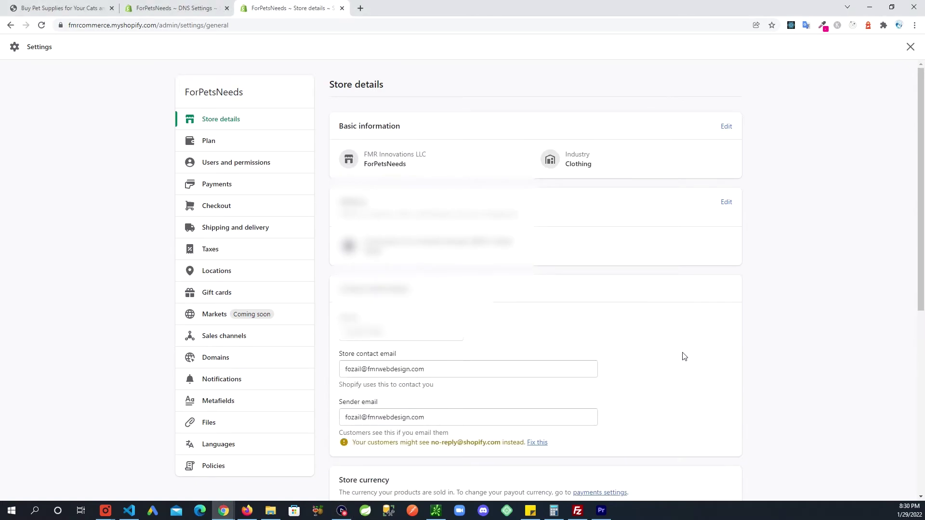
scroll(681, 357, down, 1)
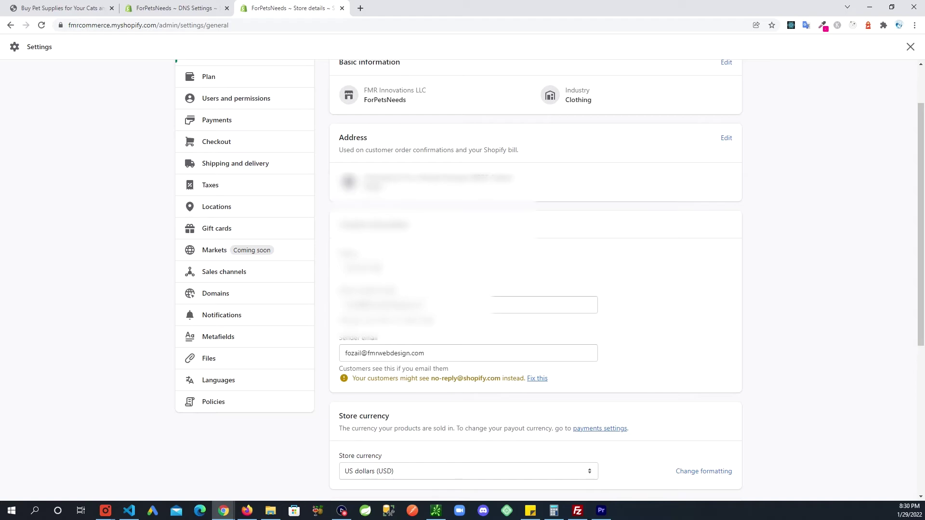
drag(434, 319, 341, 320)
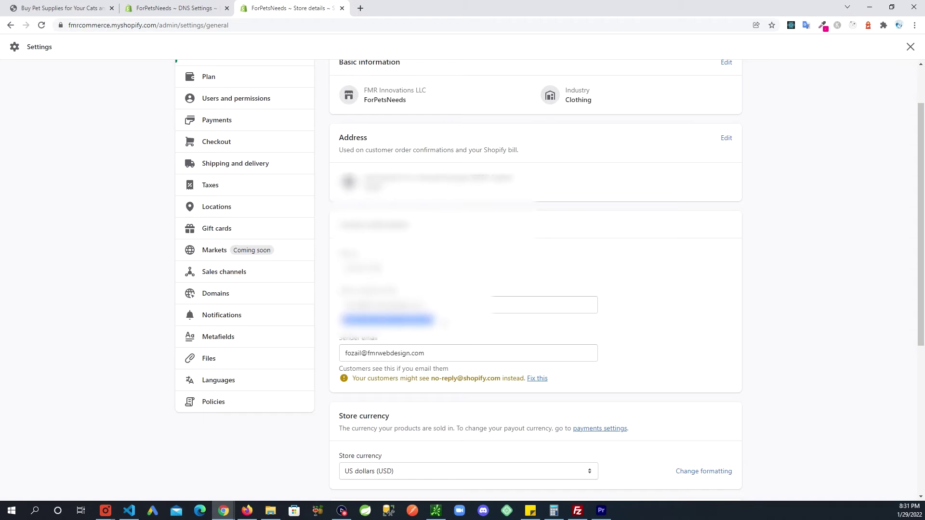
scroll(439, 356, down, 1)
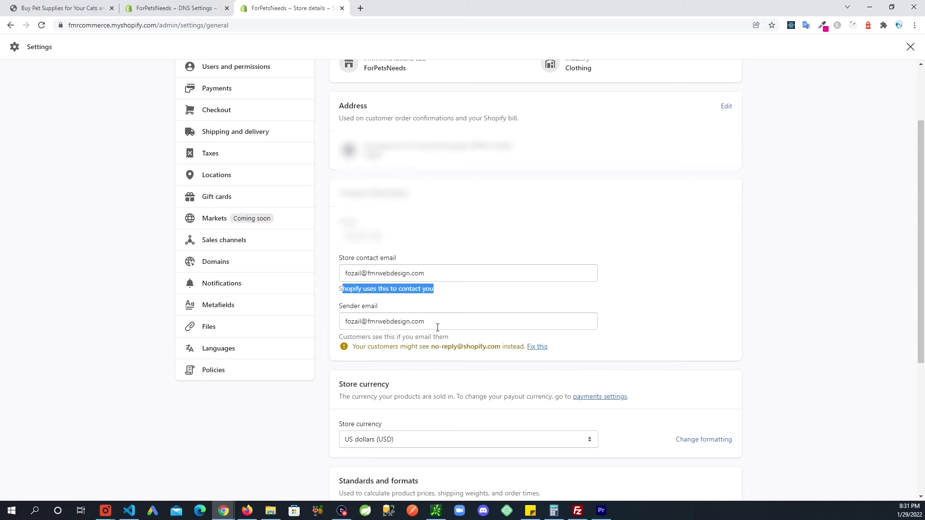
drag(433, 321, 348, 322)
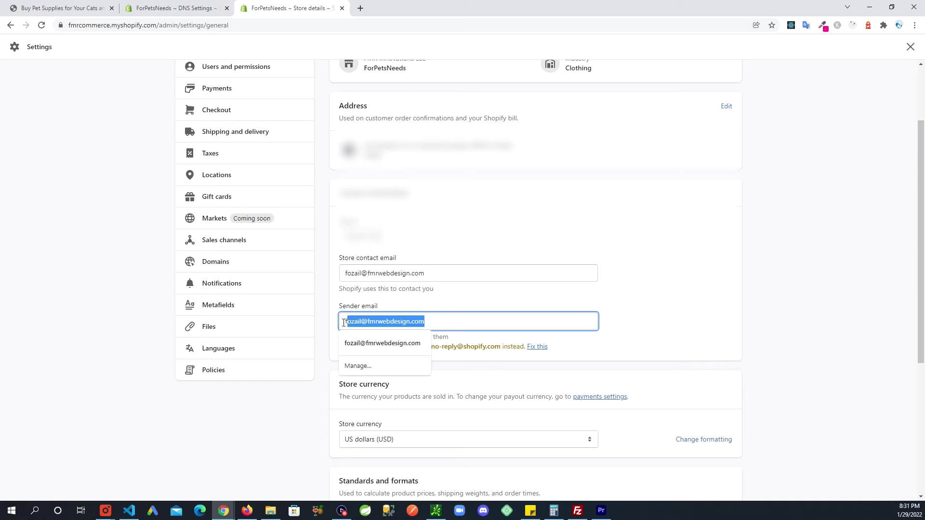
click(446, 320)
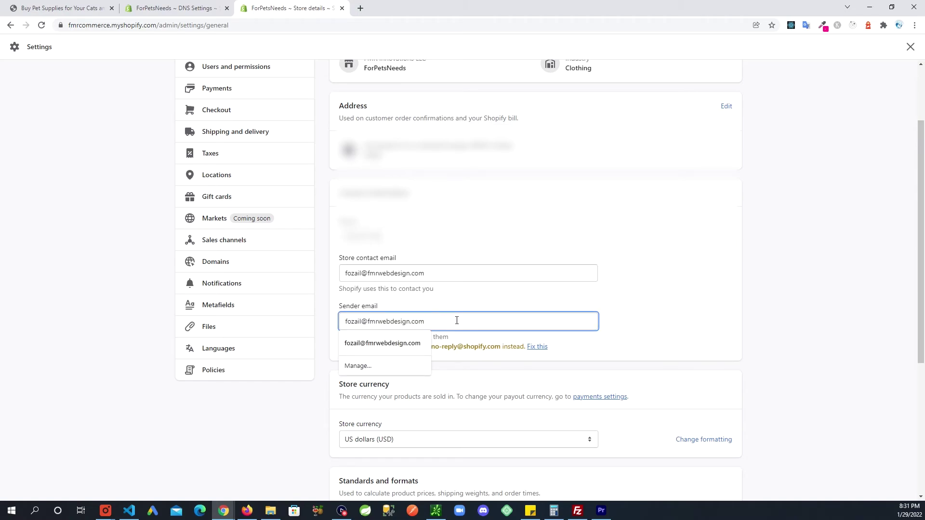
drag(453, 322, 343, 322)
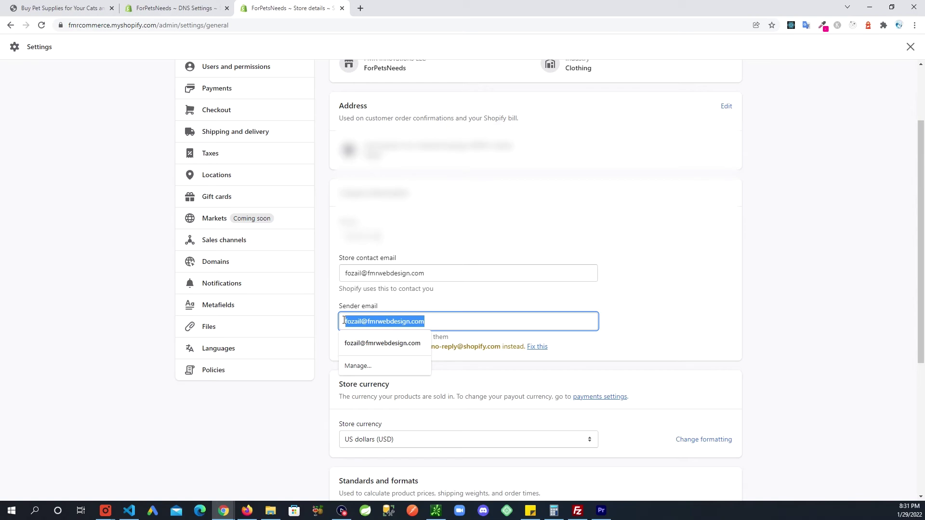
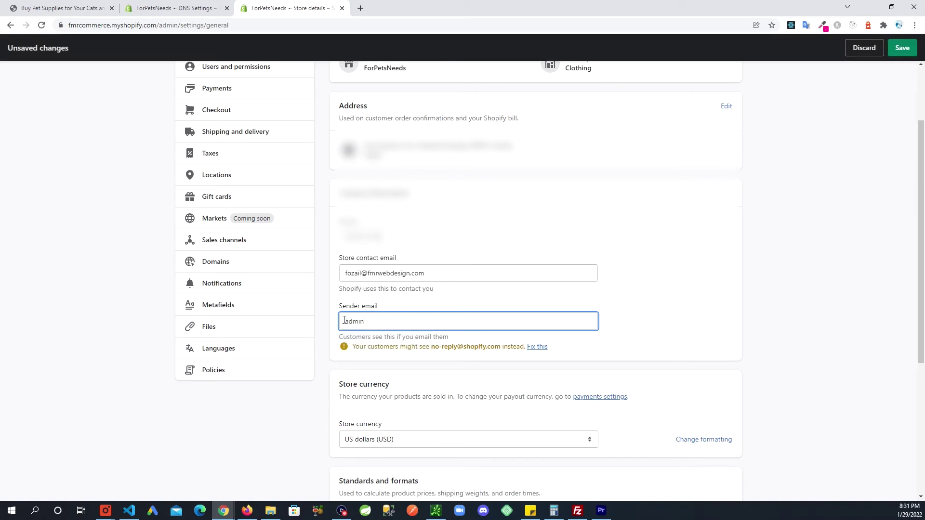
click(671, 304)
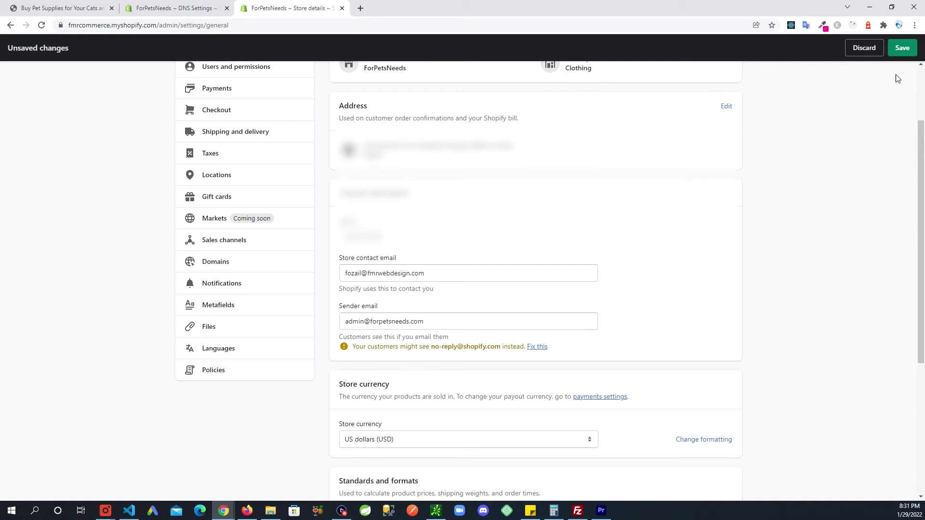
click(900, 47)
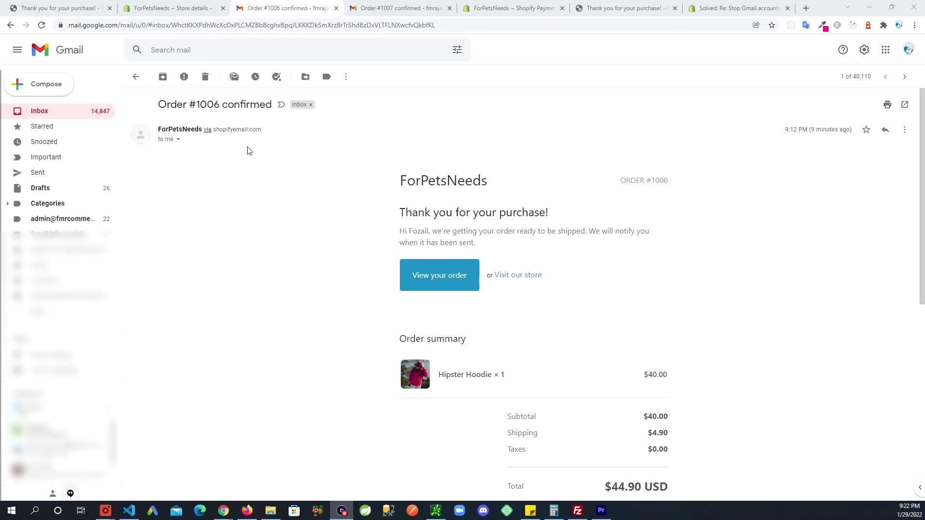
Step: Compare Order #1006's shopifyemail.com sender with Order #1007's forpetsneeds.com admin sender address
click(267, 133)
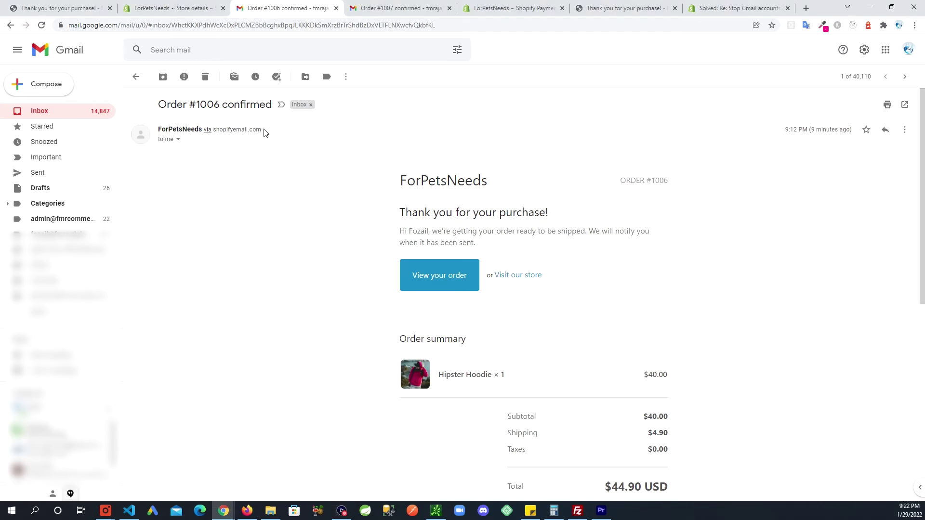
drag(262, 130, 202, 130)
click(217, 145)
click(399, 11)
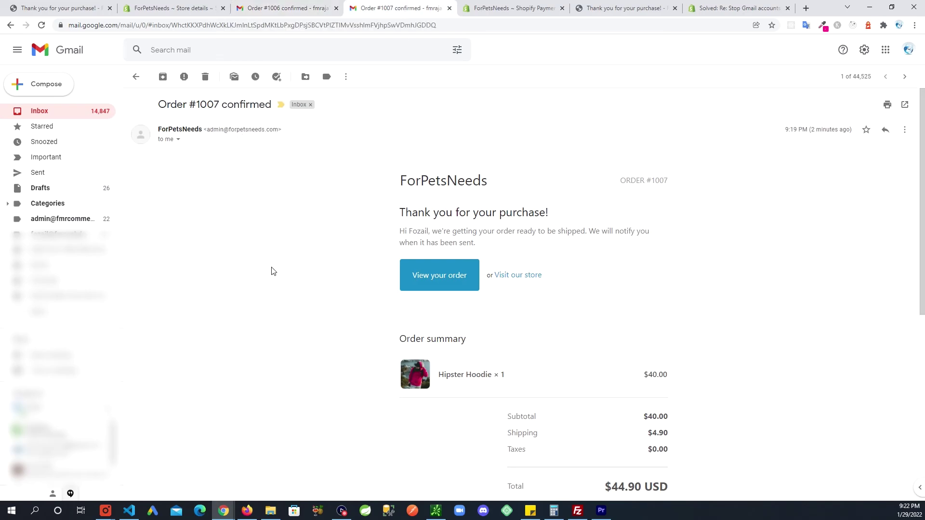
drag(289, 144, 205, 131)
click(212, 159)
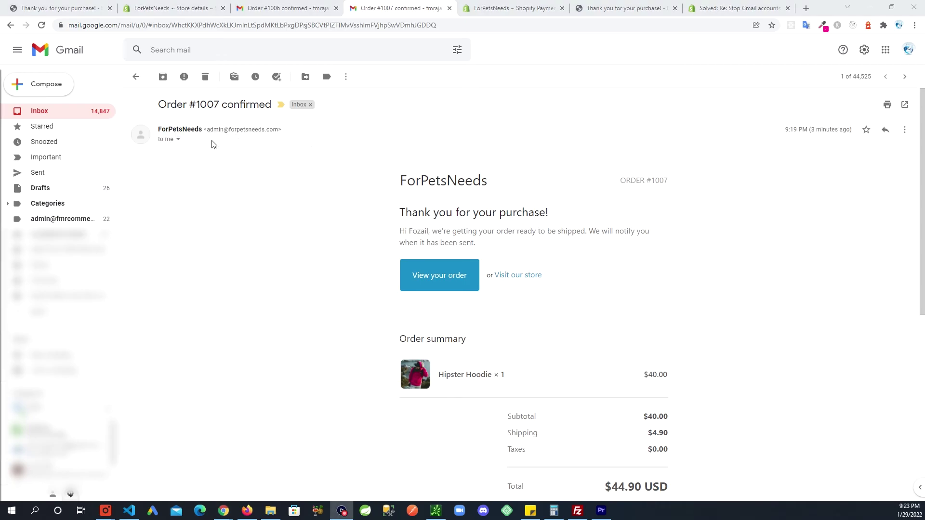
mouse_move(171, 129)
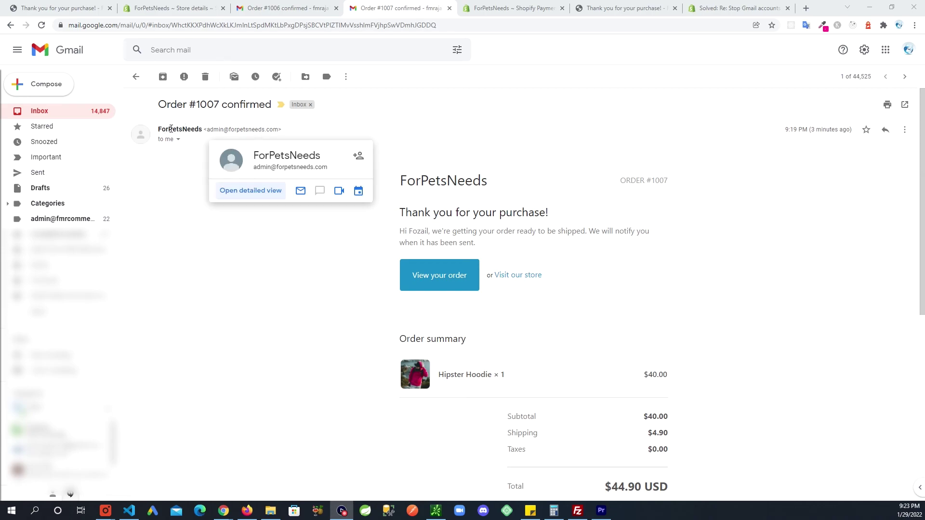